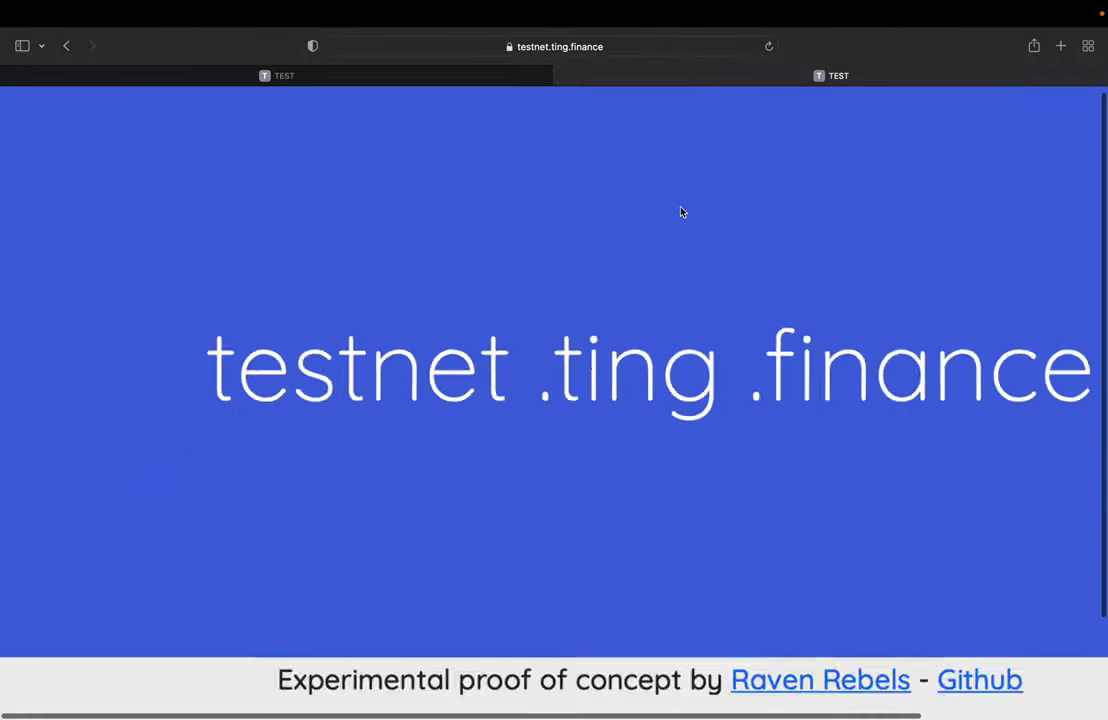
Step: Switch between the two TEST tabs and settle on the six-profile 'Who do you want to be today?' page
scroll(682, 211, "down", 5)
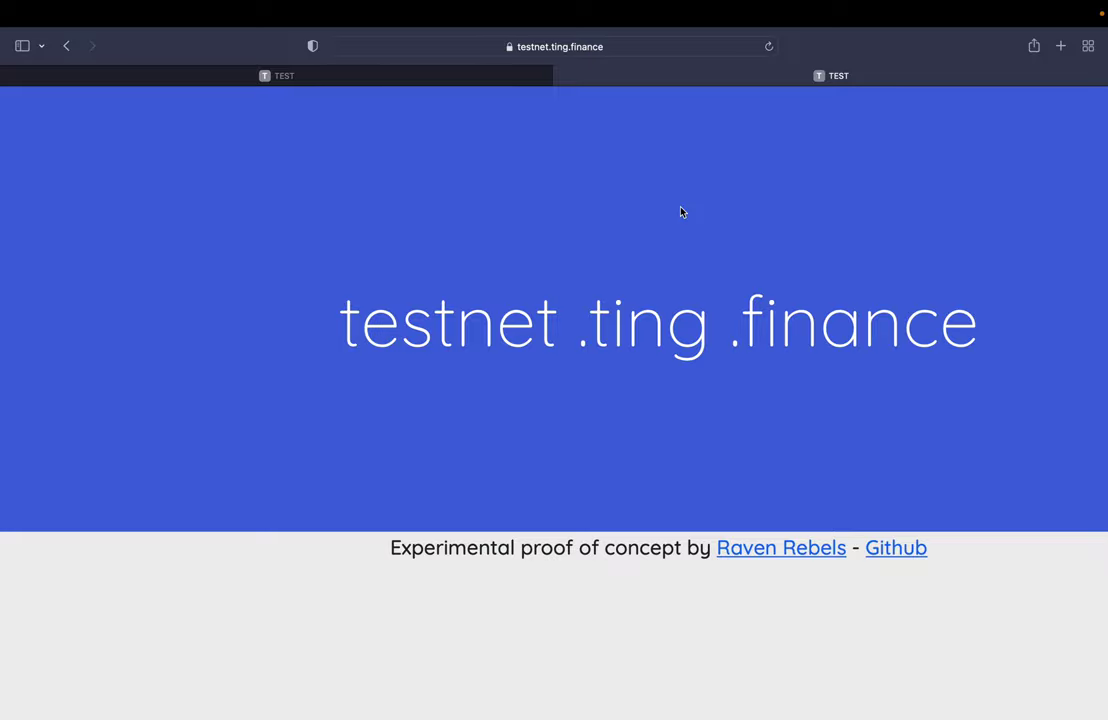
left_click(345, 77)
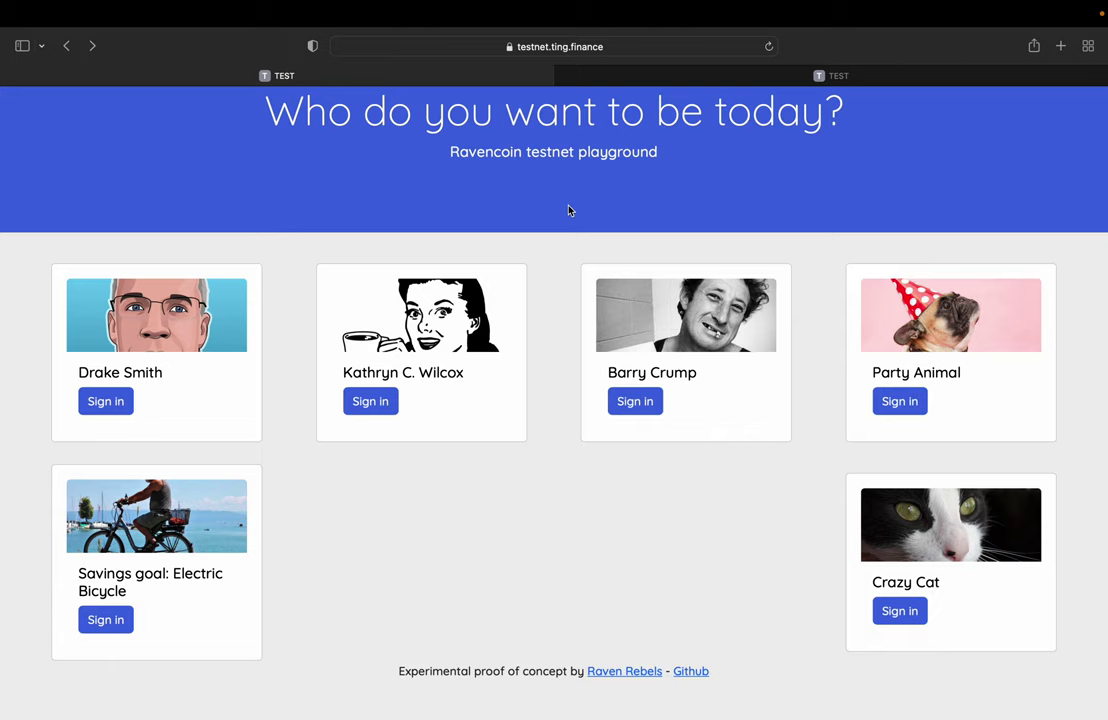
left_click(649, 81)
scroll(631, 297, "up", 5)
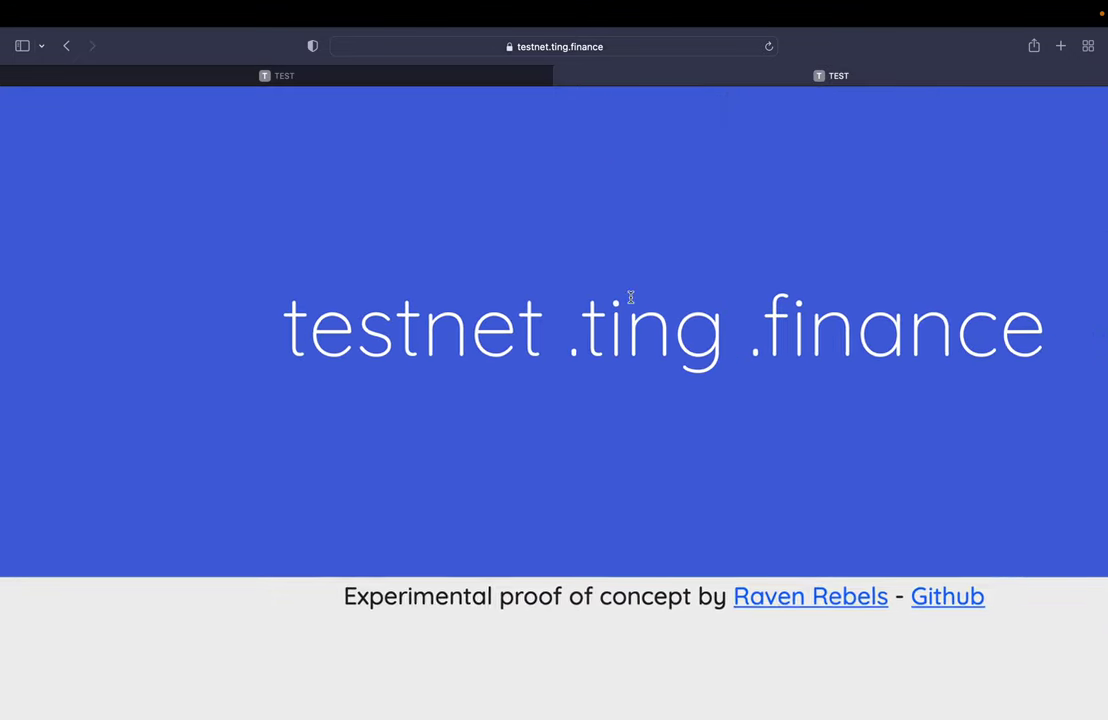
scroll(631, 297, "right", 1)
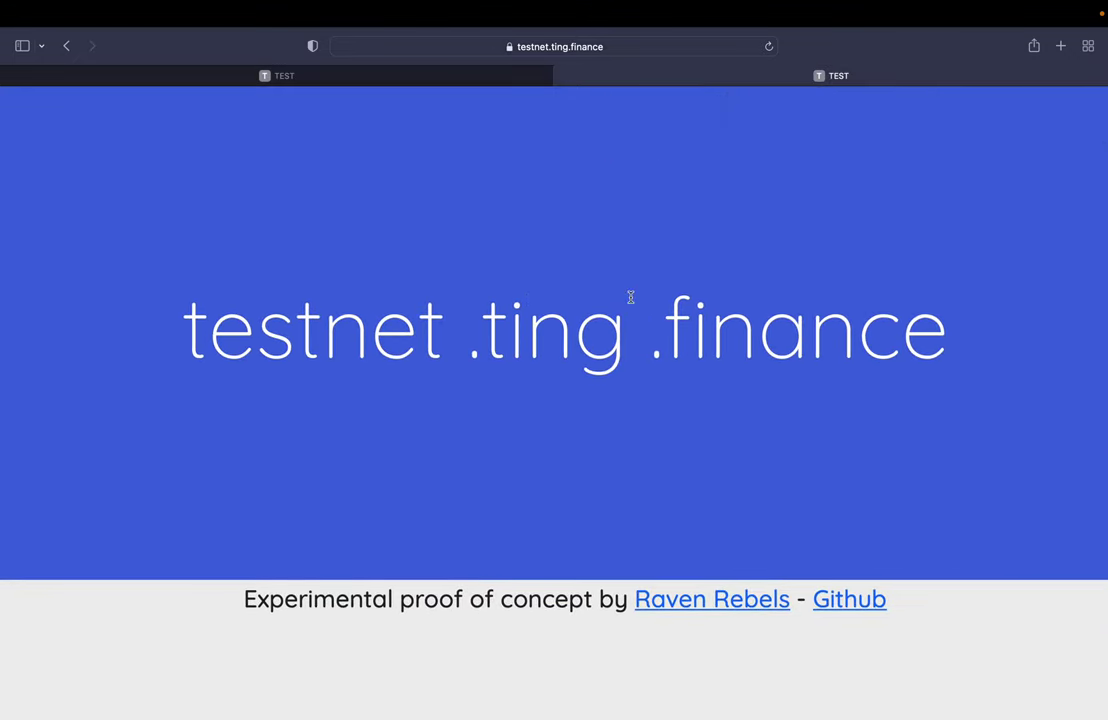
scroll(630, 297, "down", 5)
left_click(336, 80)
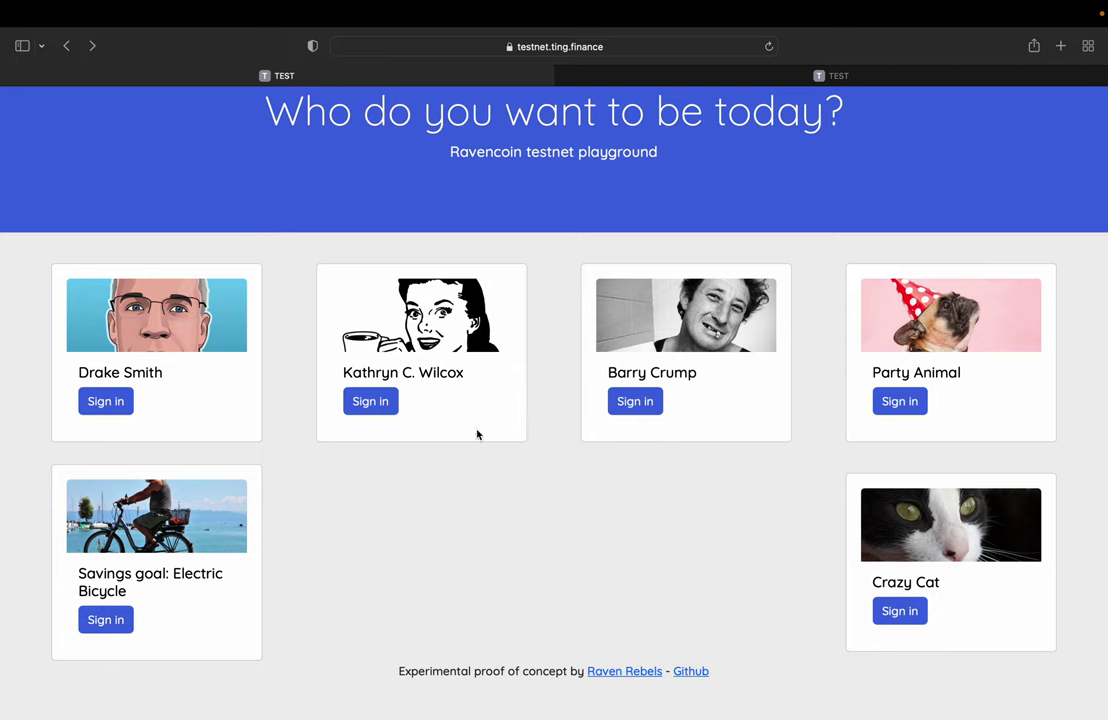
Step: Sign in as the coffee-cup profile, copy its receiving address, and sign out
left_click(379, 409)
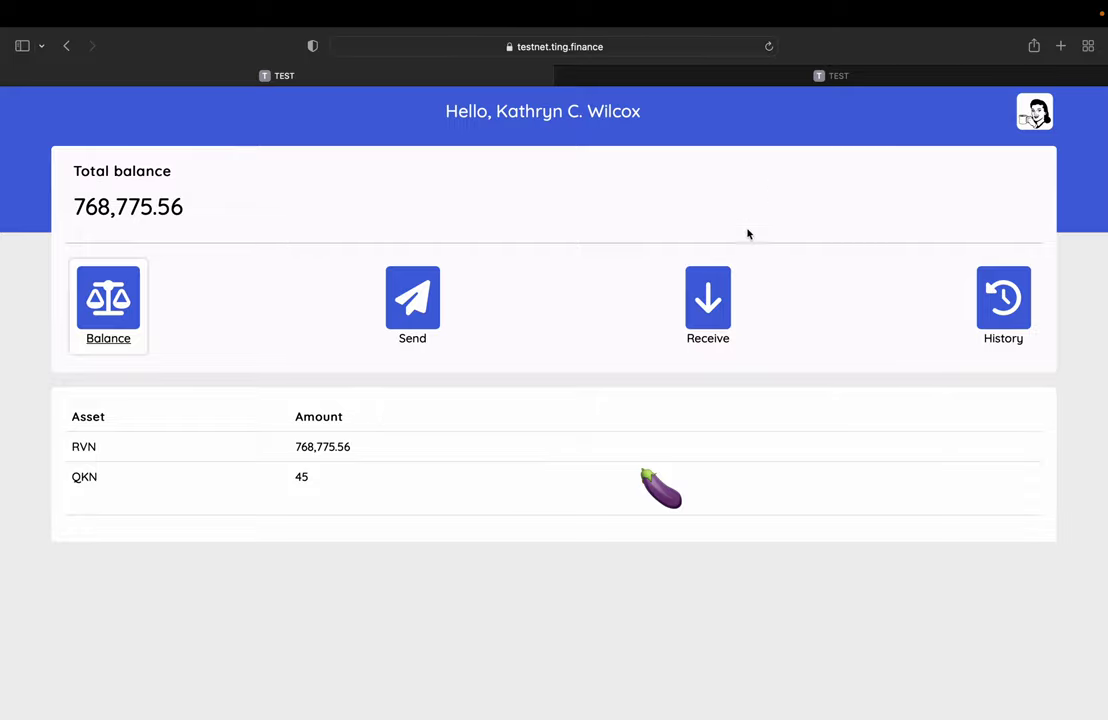
left_click(708, 300)
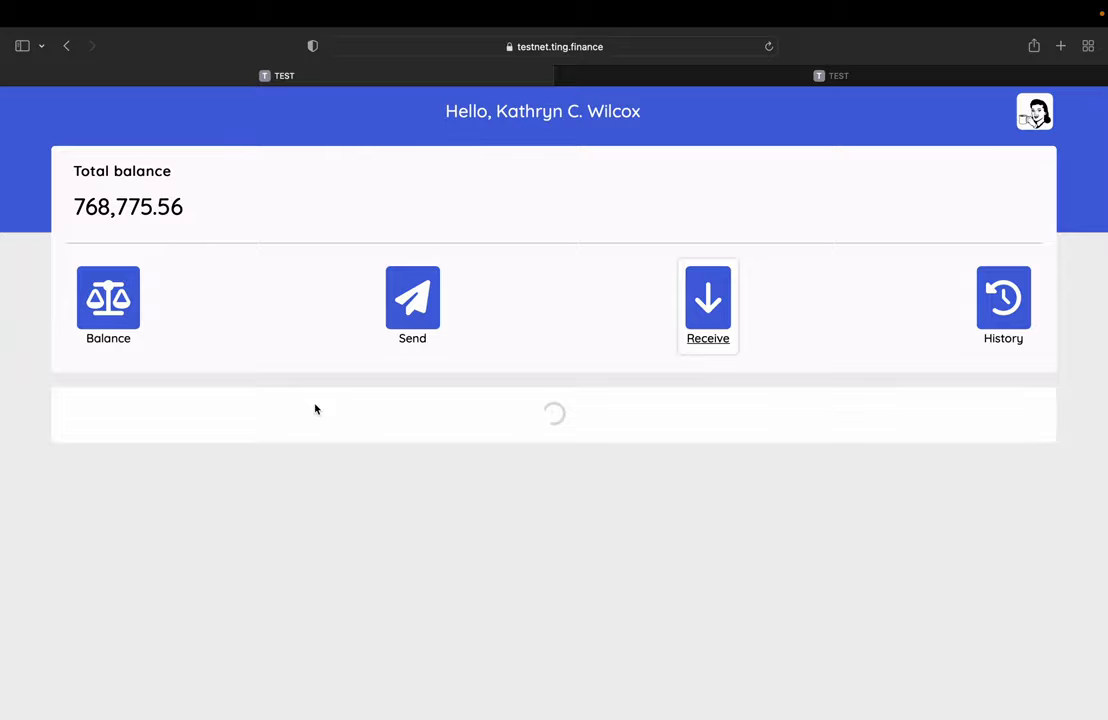
double_click(187, 411)
key("super+c")
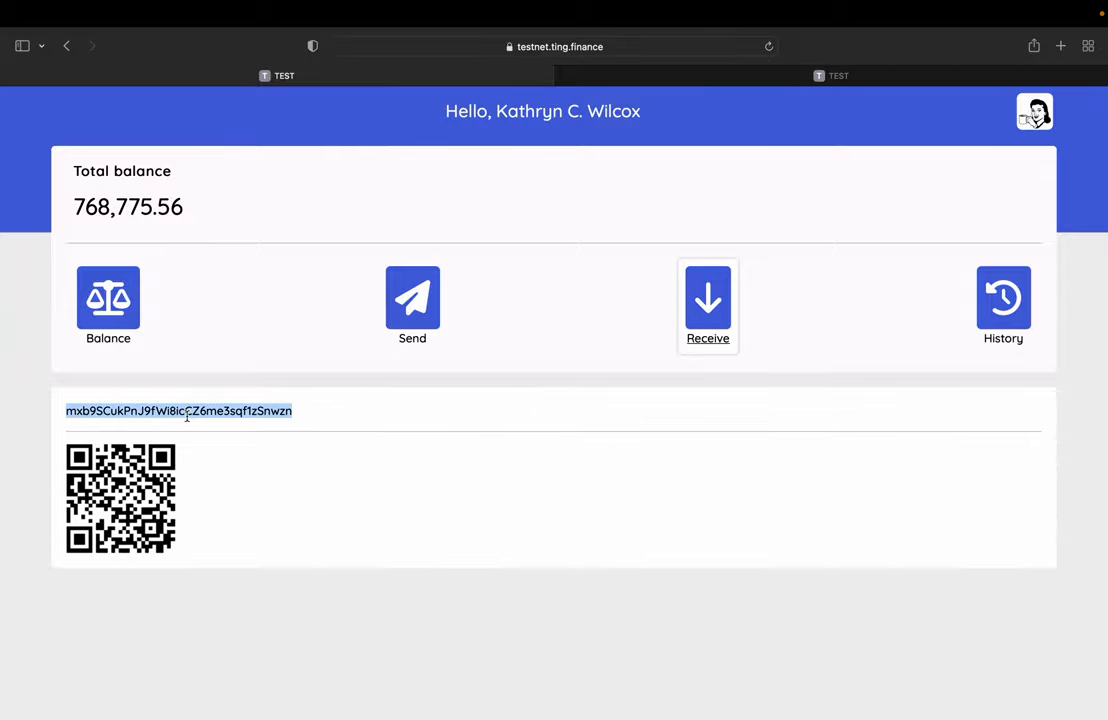
left_click(1035, 112)
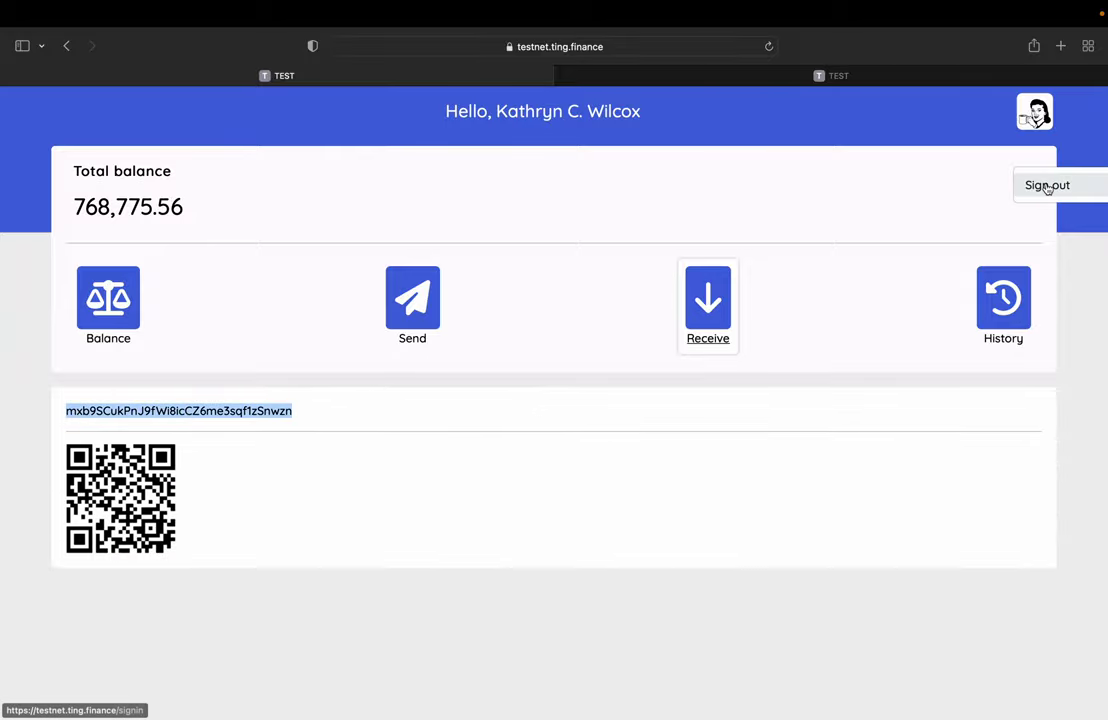
left_click(1045, 185)
Step: As Party Animal, send 10 RVN to the copied coffee-cup receiving address
left_click(909, 404)
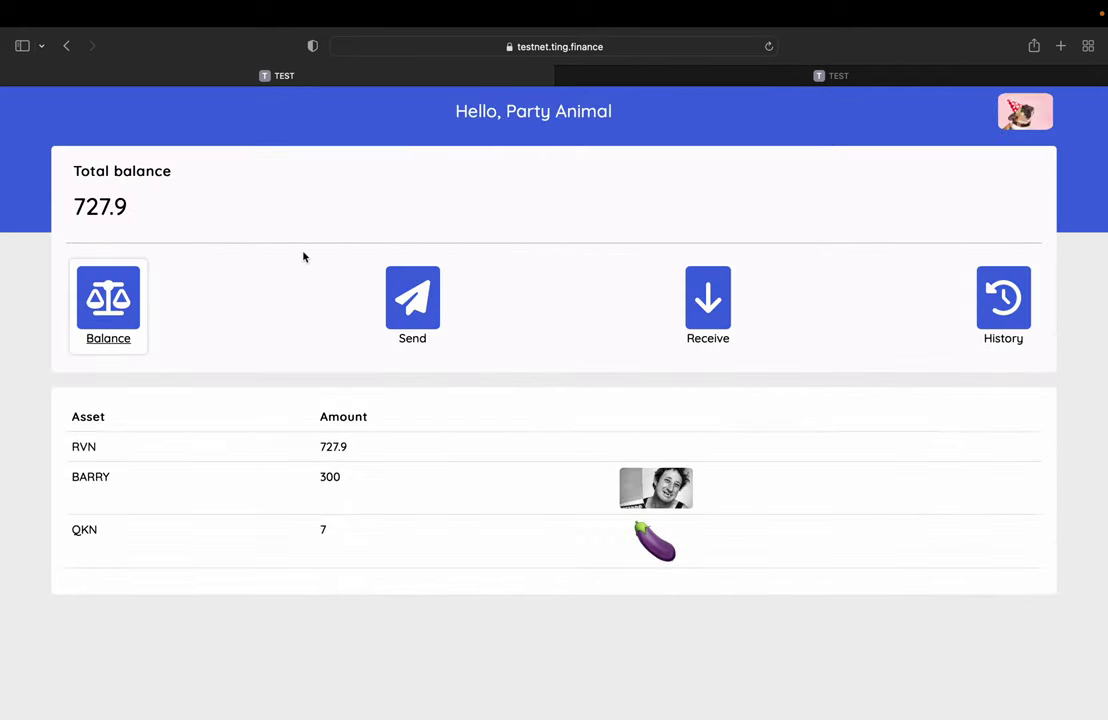
left_click(412, 298)
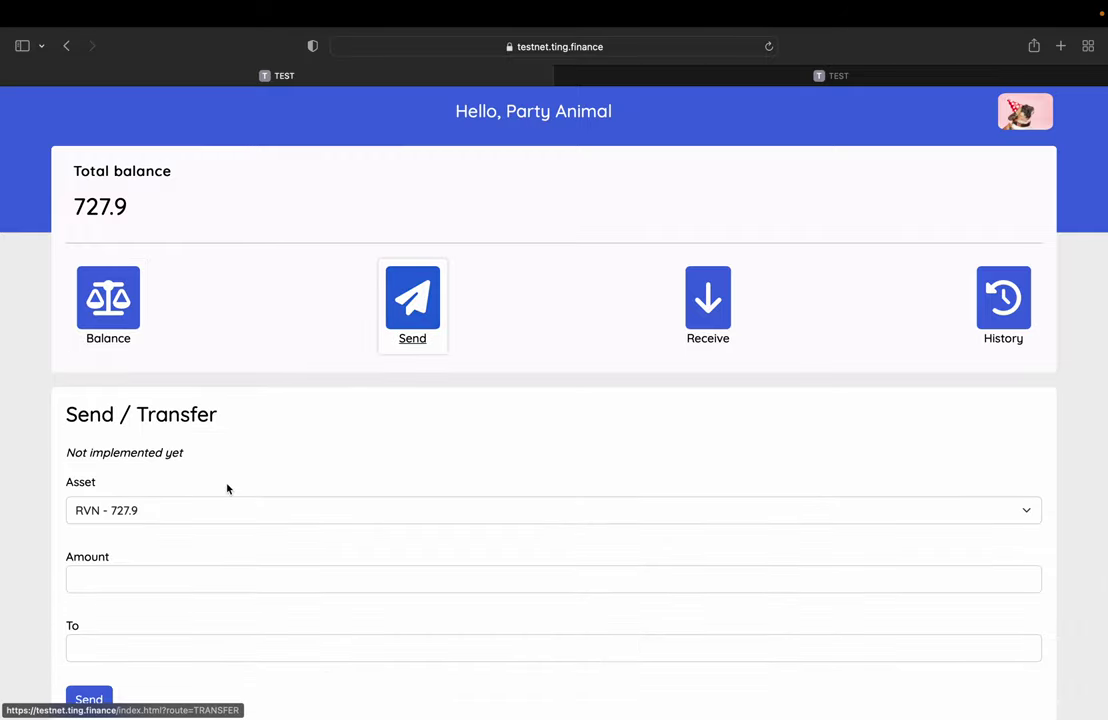
left_click(129, 577)
type("10")
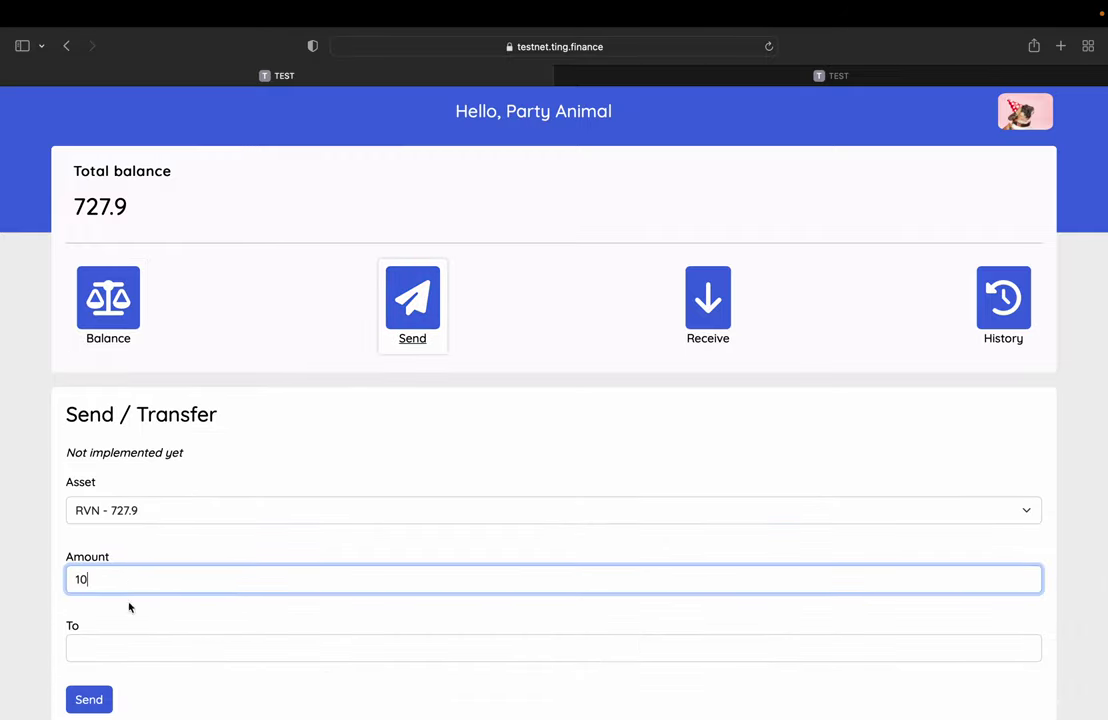
left_click(124, 650)
key("super+v")
scroll(230, 581, "down", 3)
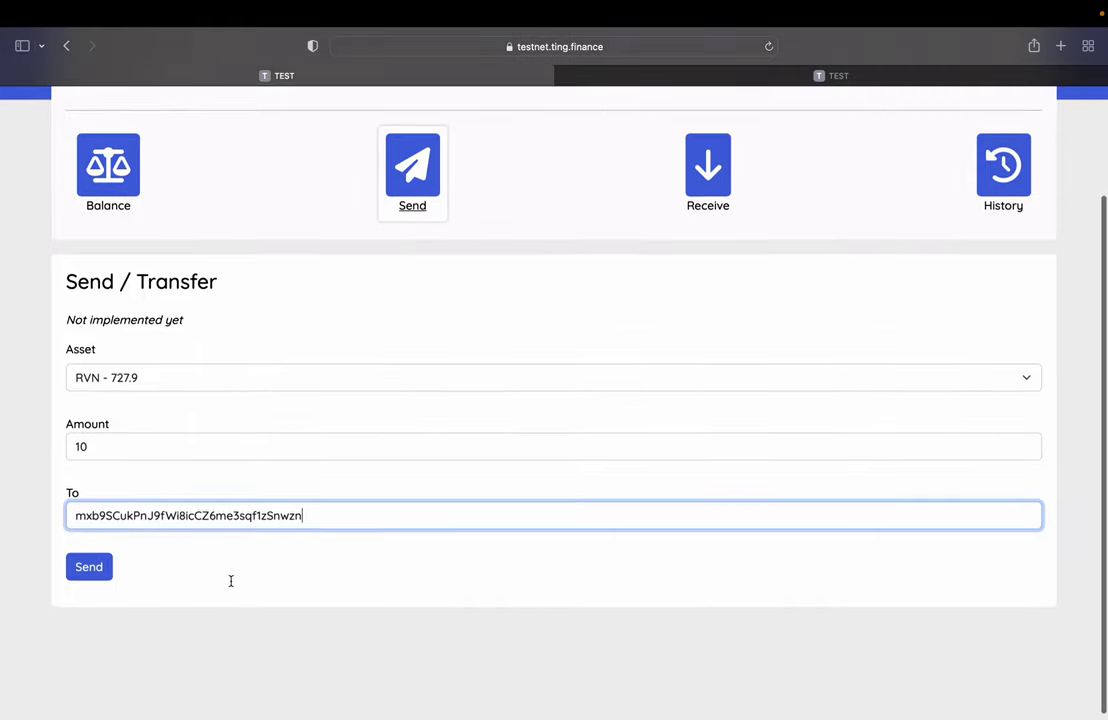
left_click(90, 568)
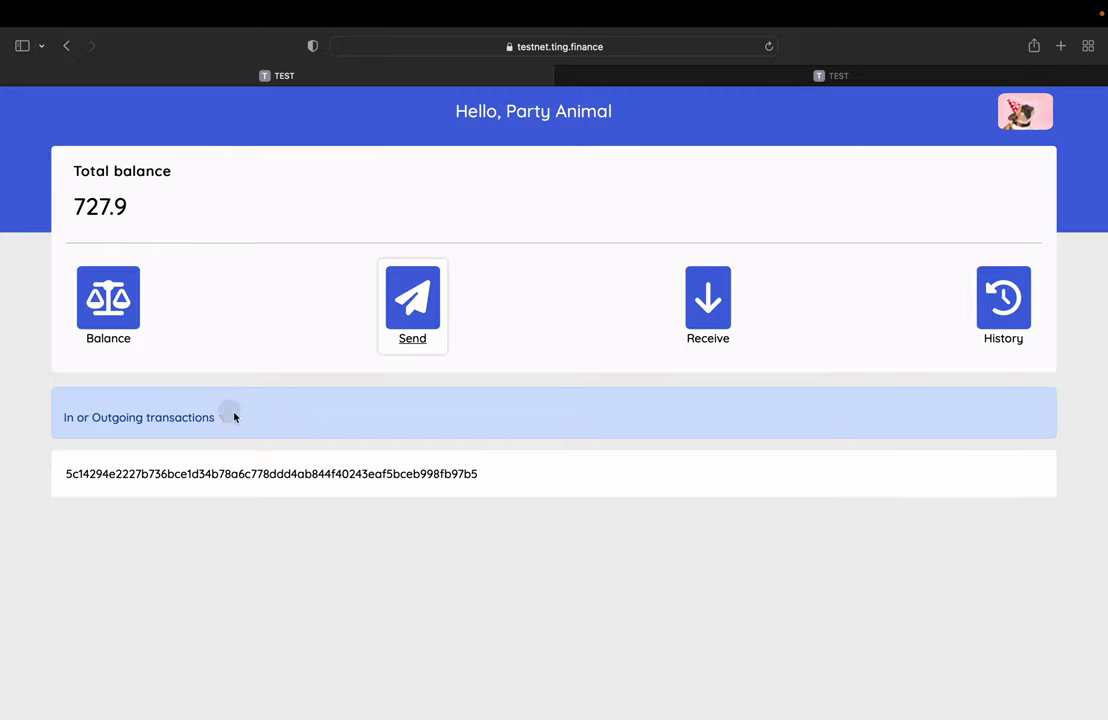
Step: Leave Party Animal, view the coffee-cup profile's 768,775.56 RVN balance, then sign out
left_click(1025, 111)
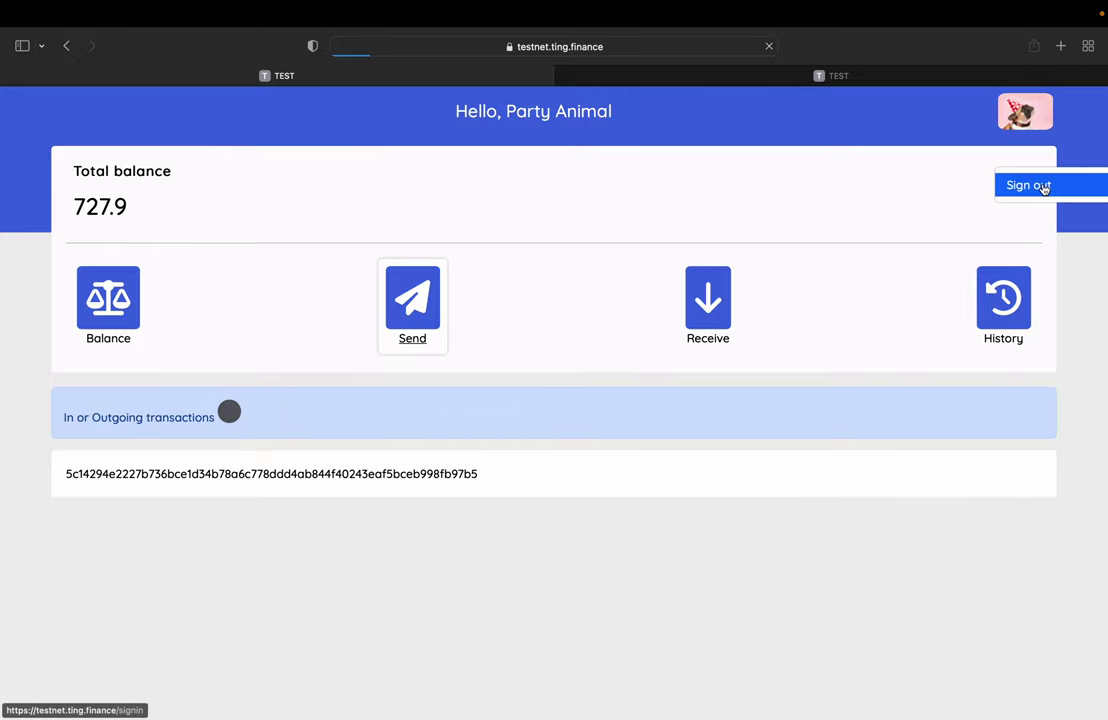
left_click(1039, 186)
left_click(377, 400)
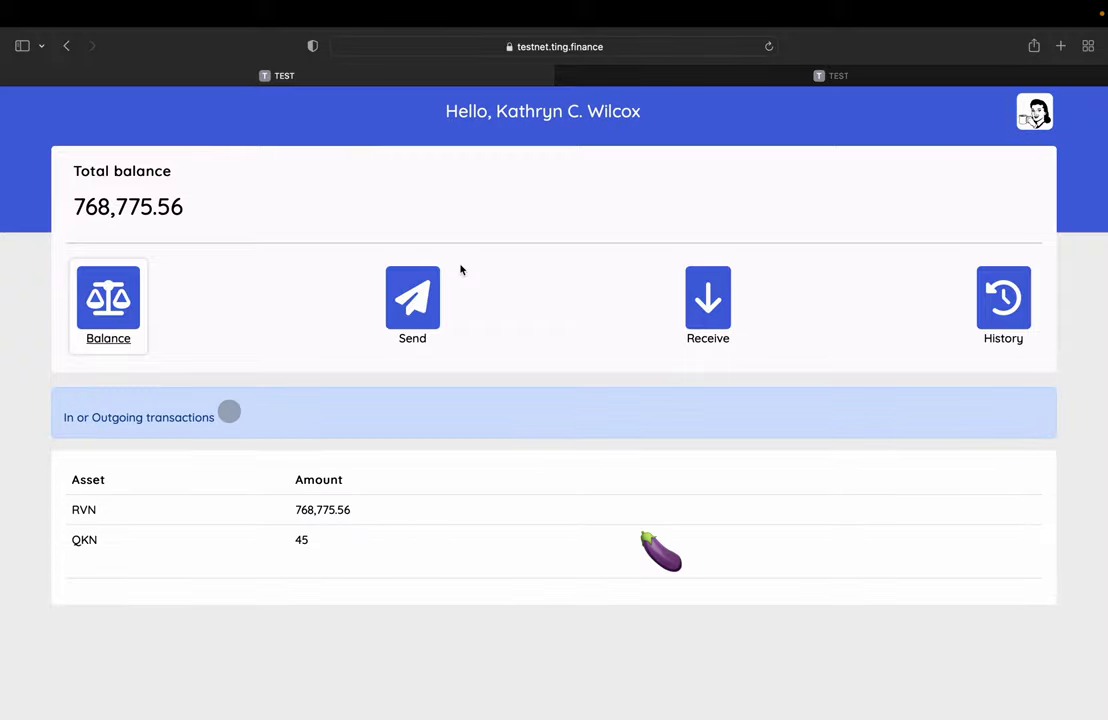
left_click(1035, 114)
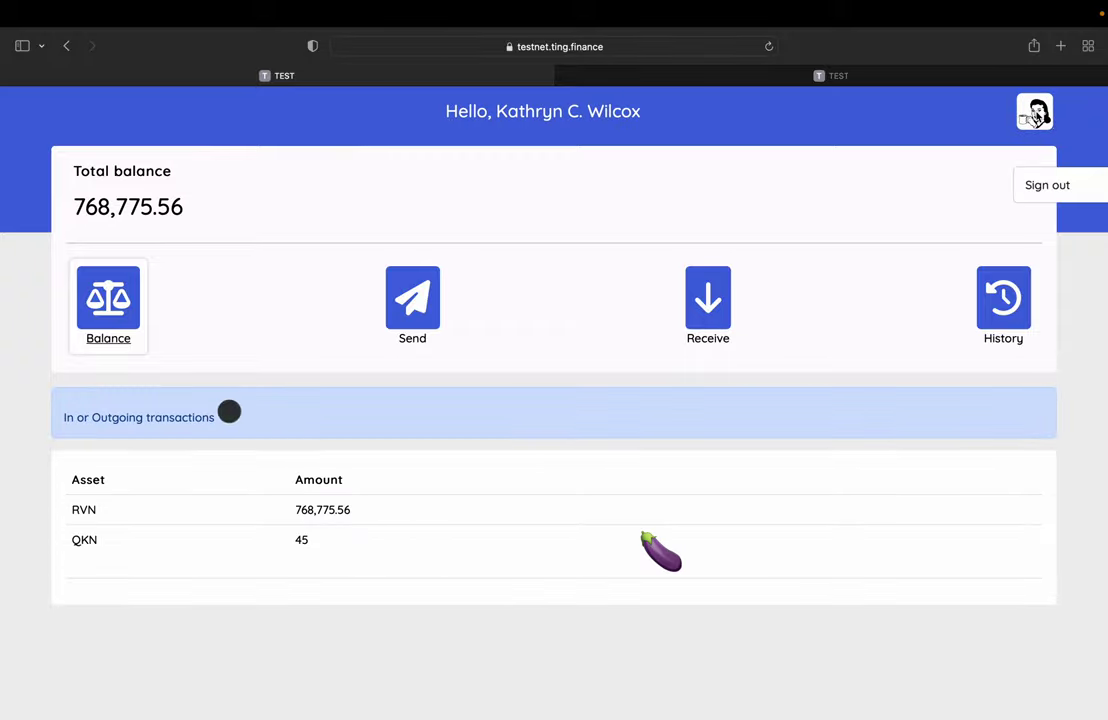
left_click(1047, 184)
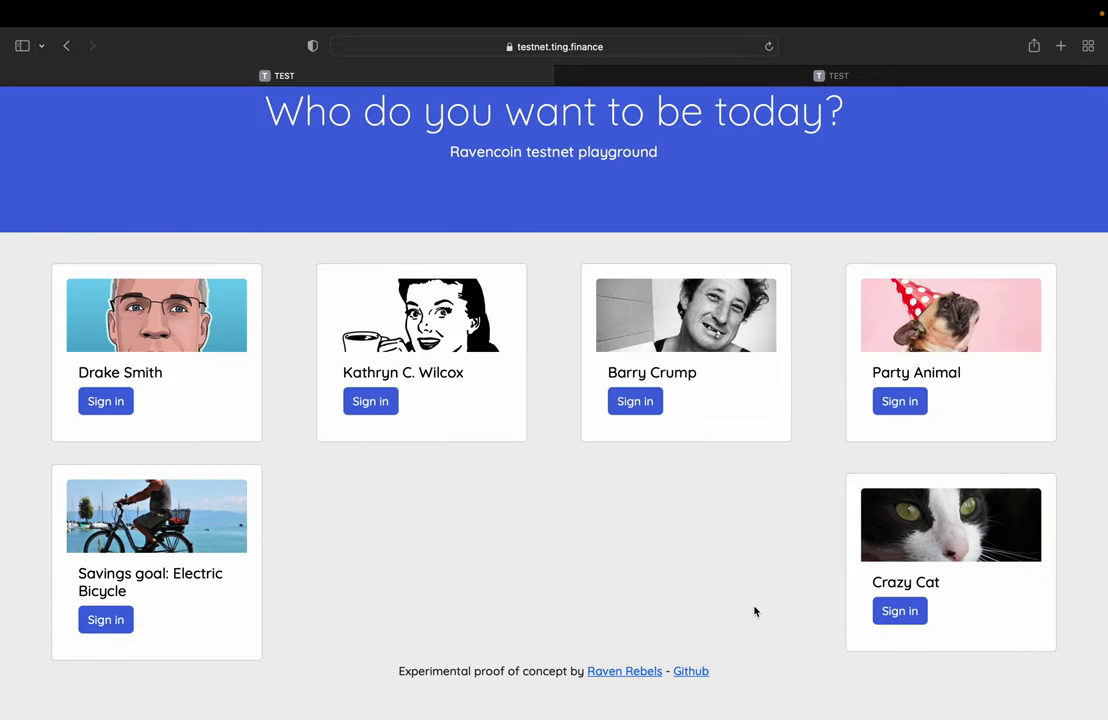
Step: Sign in as Crazy Cat and select its receiving address beside the QR code
left_click(899, 622)
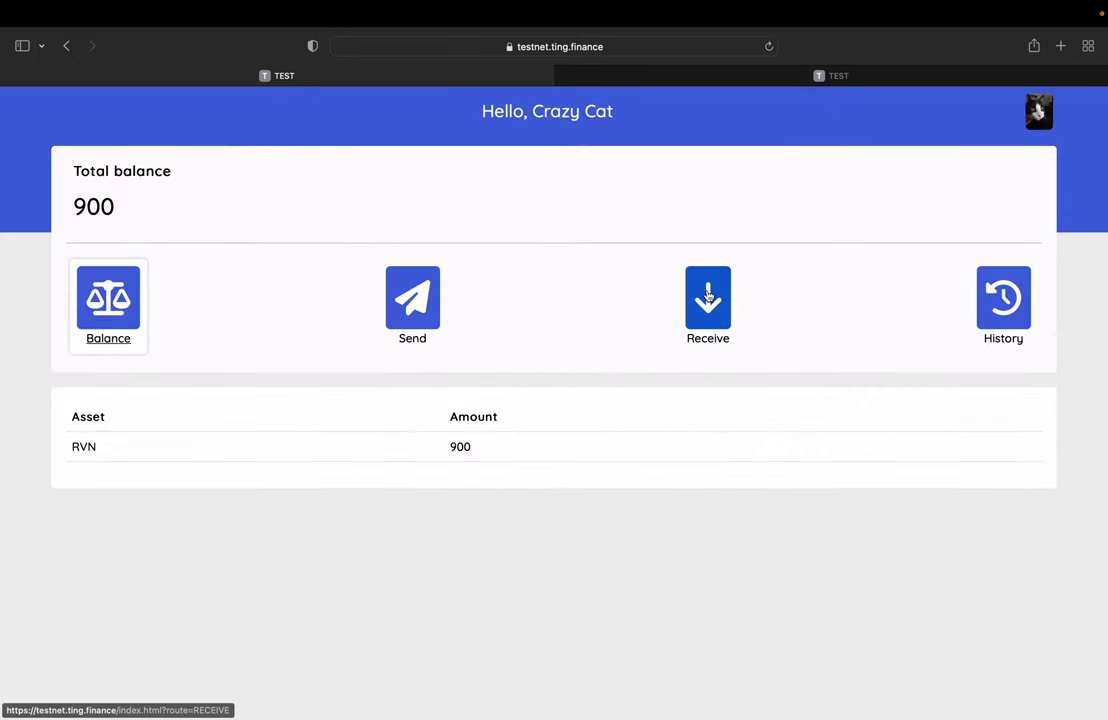
left_click(612, 258)
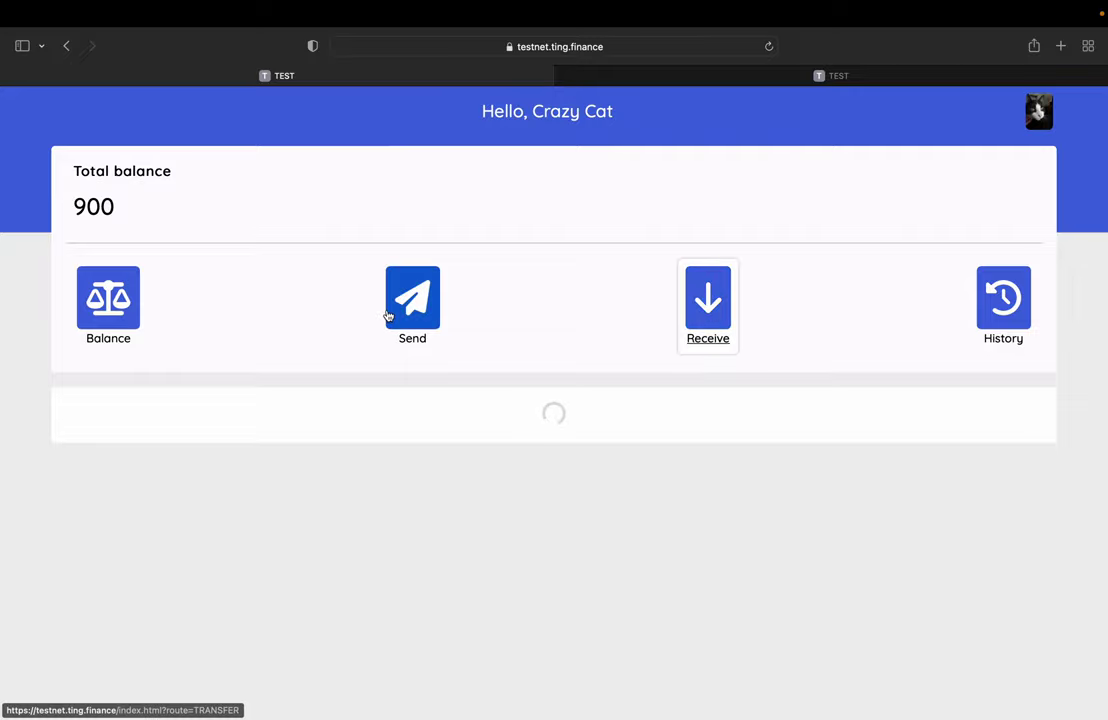
double_click(182, 410)
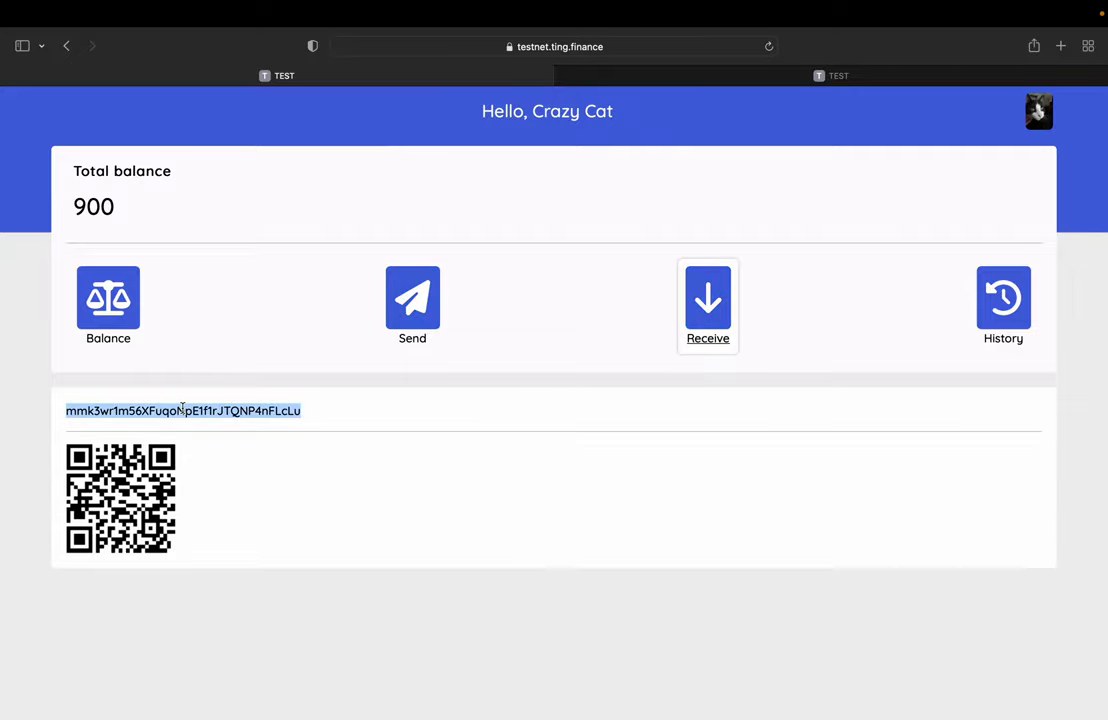
Step: In Ravencoin Core's Transfer Assets, send 2 RAVENREBELS to the pasted Crazy Cat address and confirm
mouse_move(818, 716)
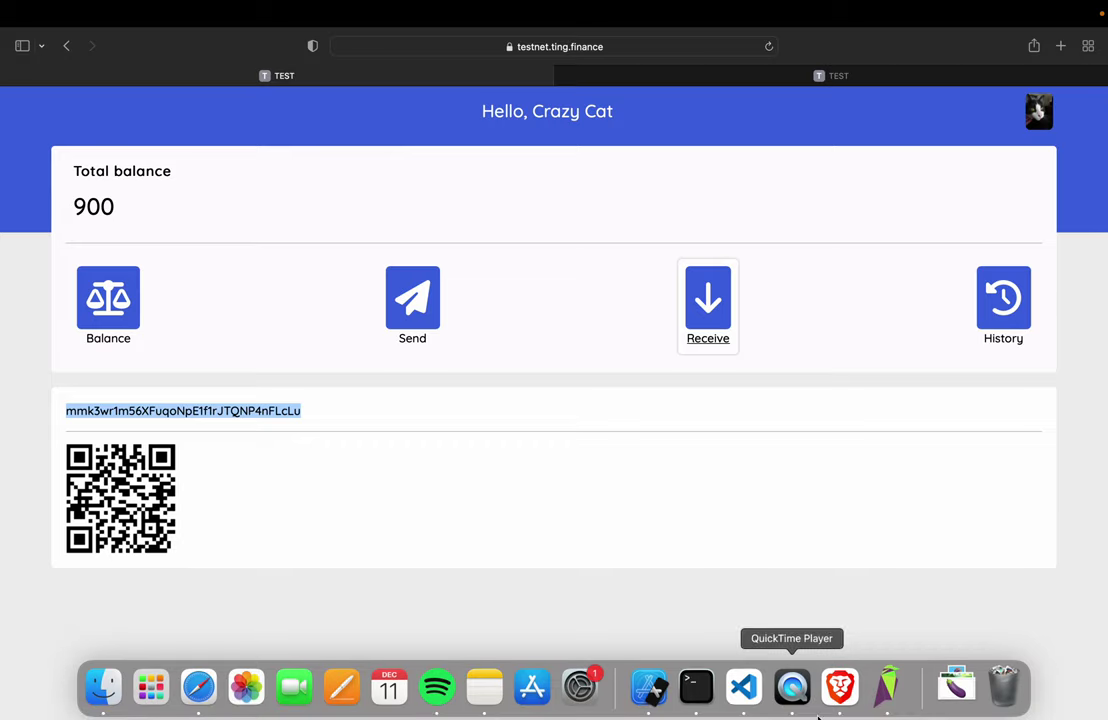
left_click(886, 686)
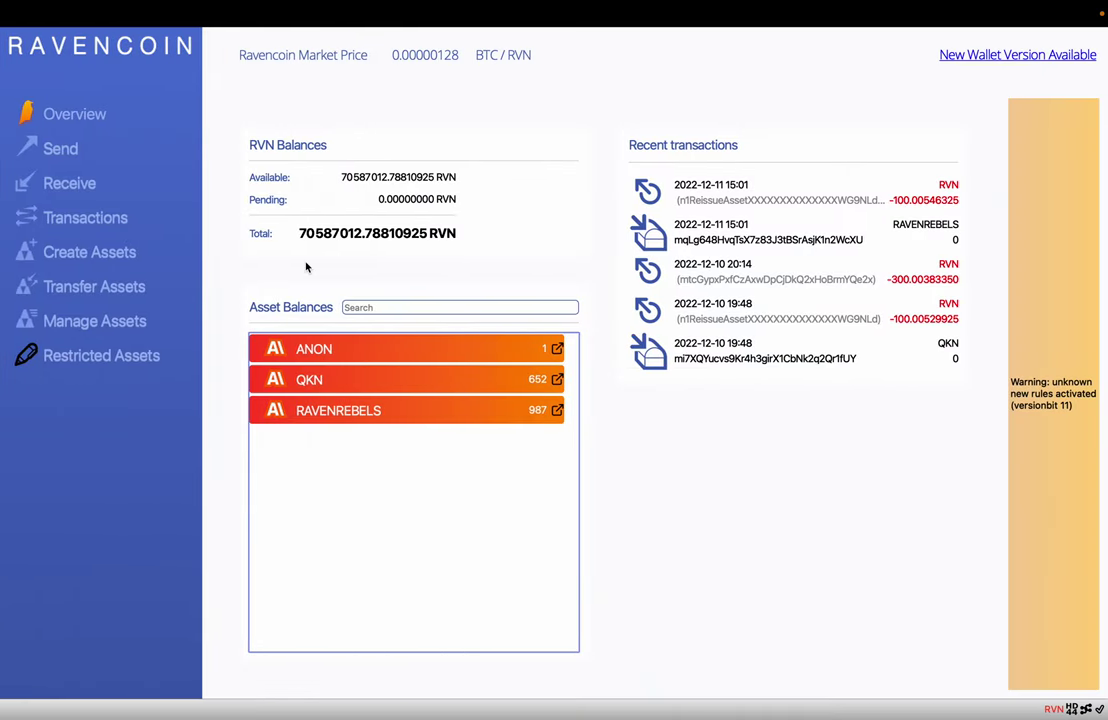
left_click(82, 218)
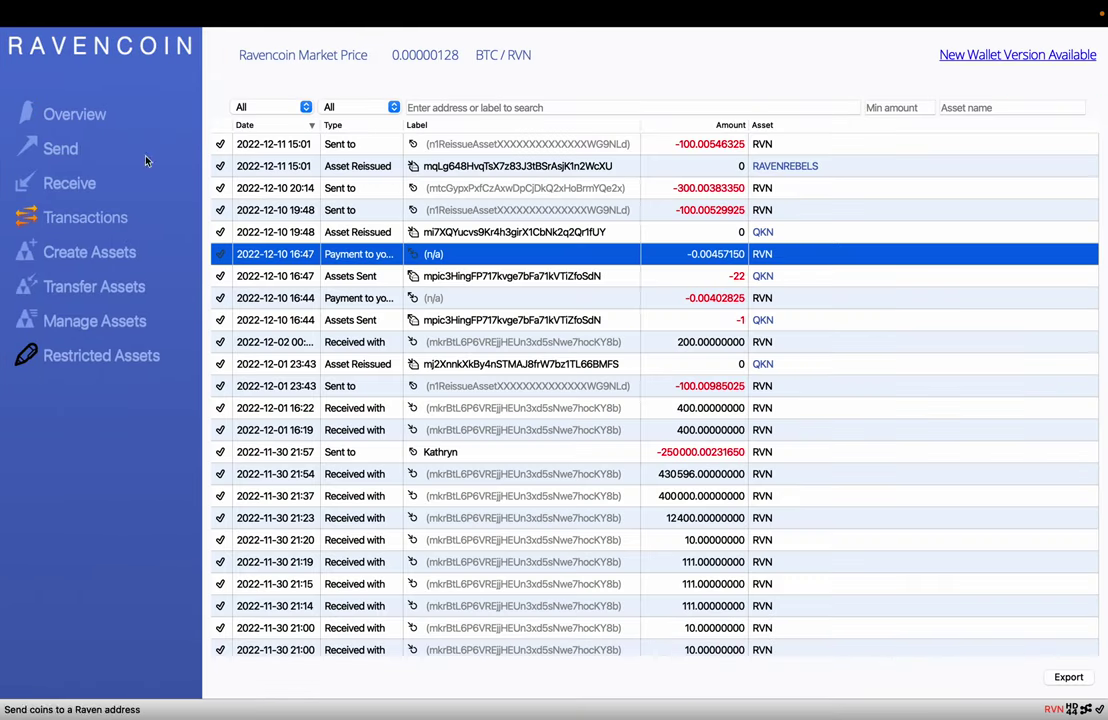
left_click(92, 287)
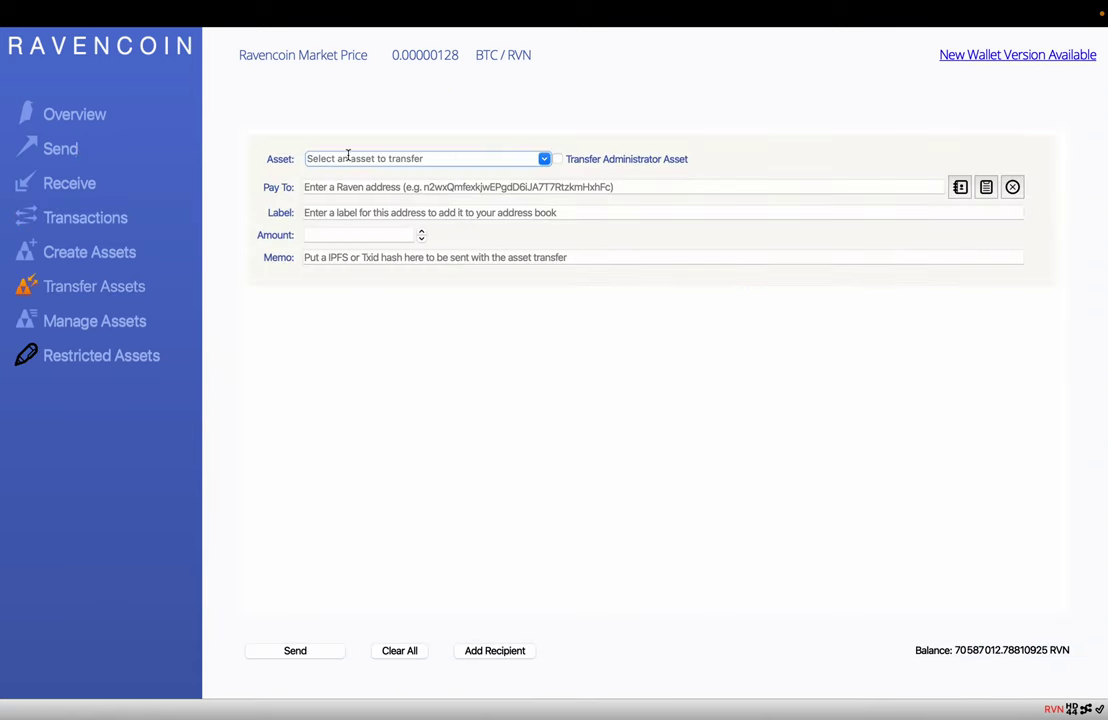
left_click(544, 158)
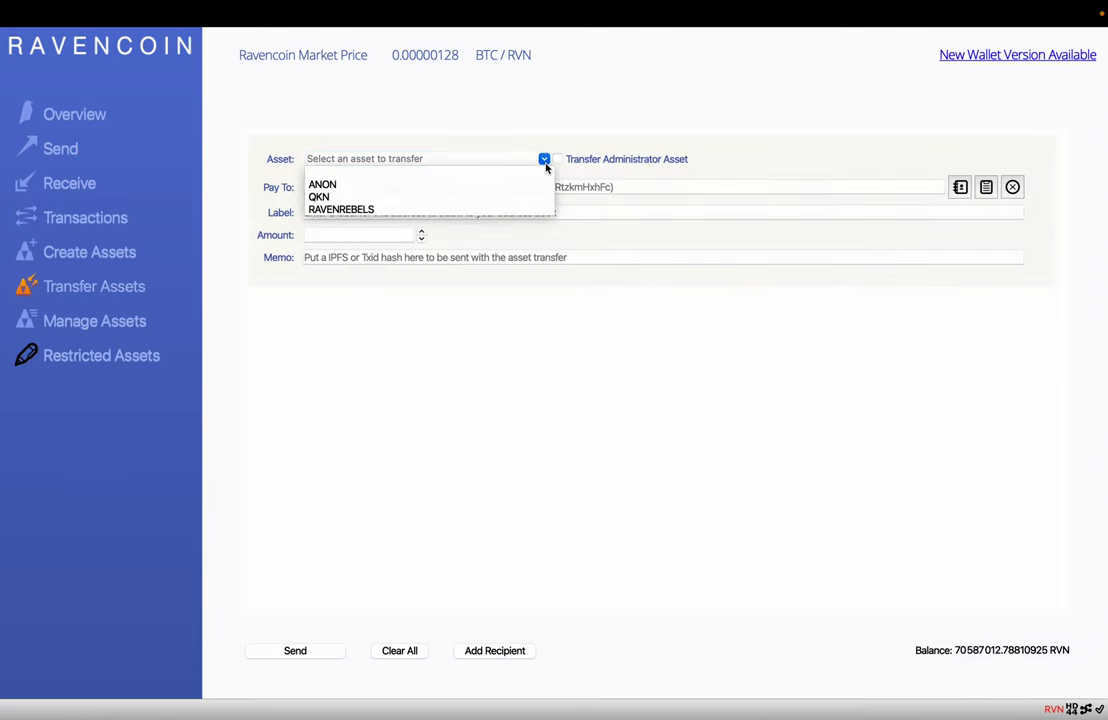
left_click(471, 209)
left_click(403, 187)
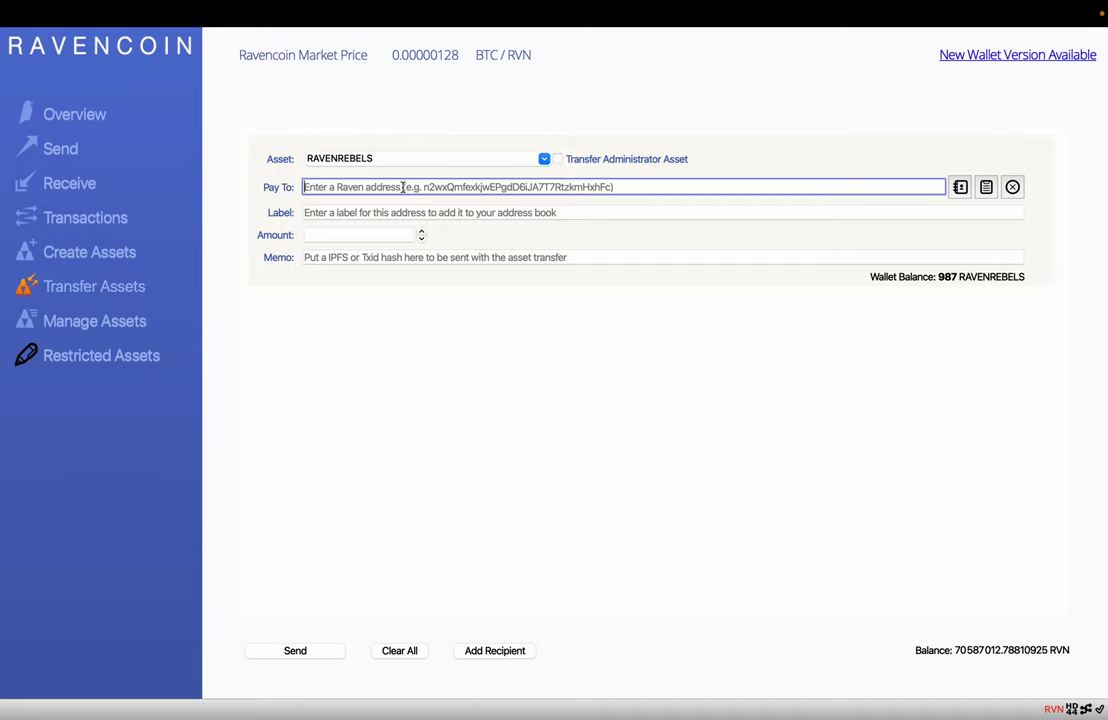
type("mmk3wr1m56XFuqoNpE1f1rJTQNP4nFLcLu")
left_click(346, 233)
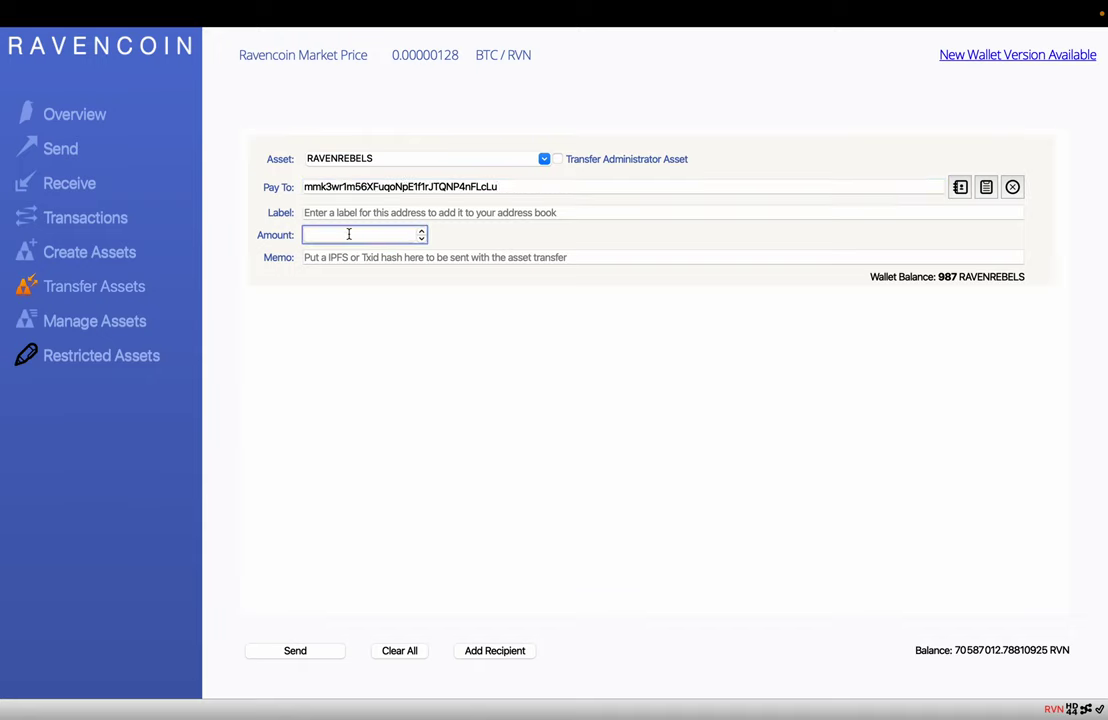
type("2")
left_click(285, 652)
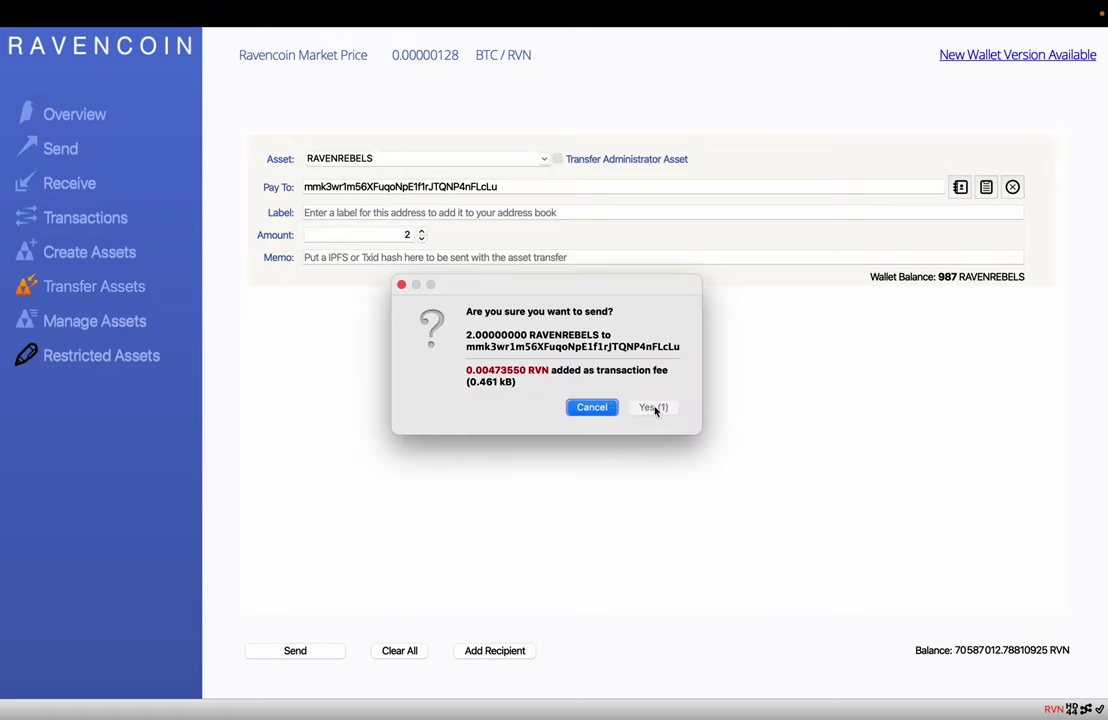
left_click(655, 408)
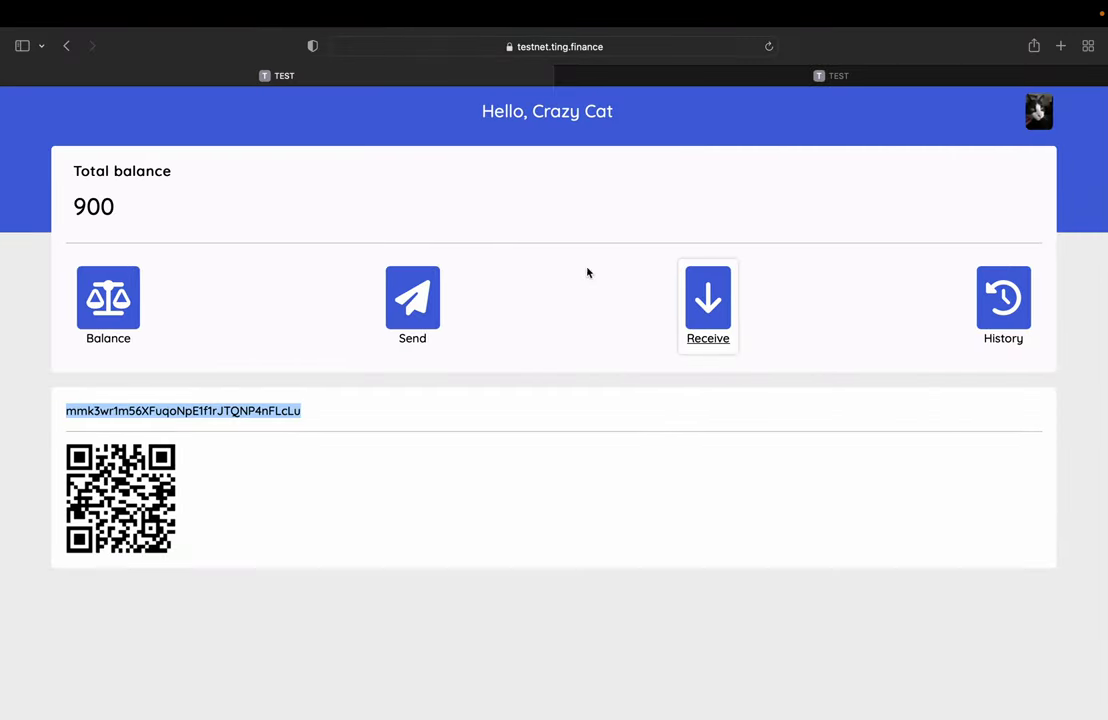
Step: Wait for Crazy Cat's incoming transaction notice, then sign out to the profile picker
left_click(558, 201)
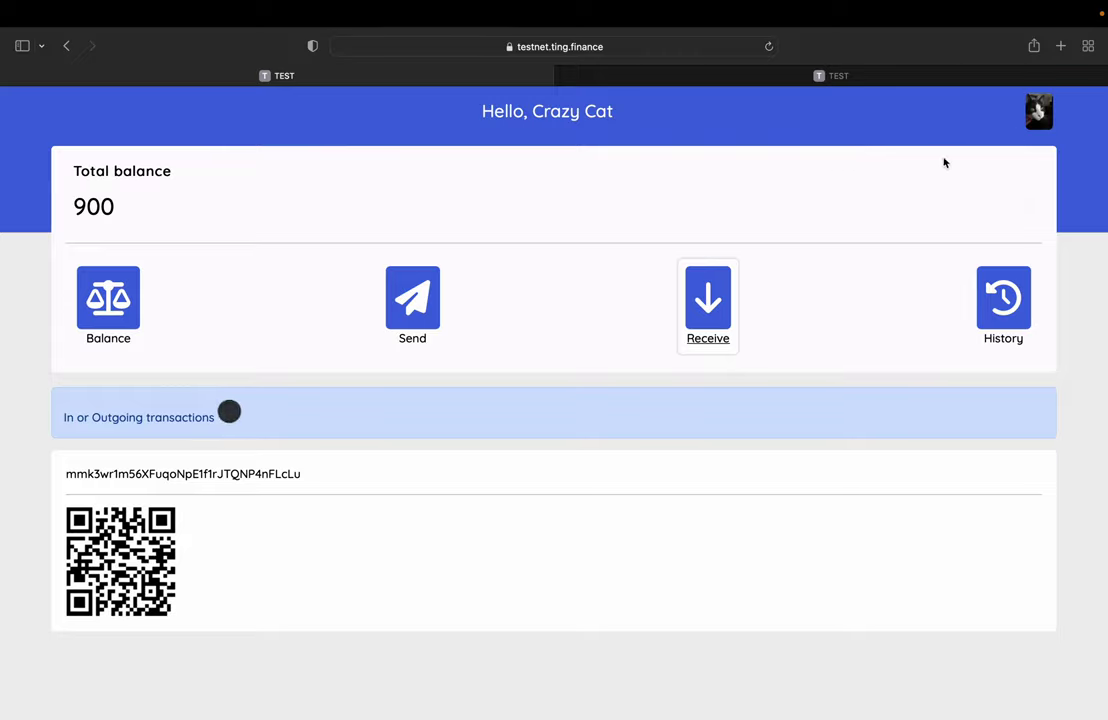
left_click(1039, 111)
left_click(1055, 183)
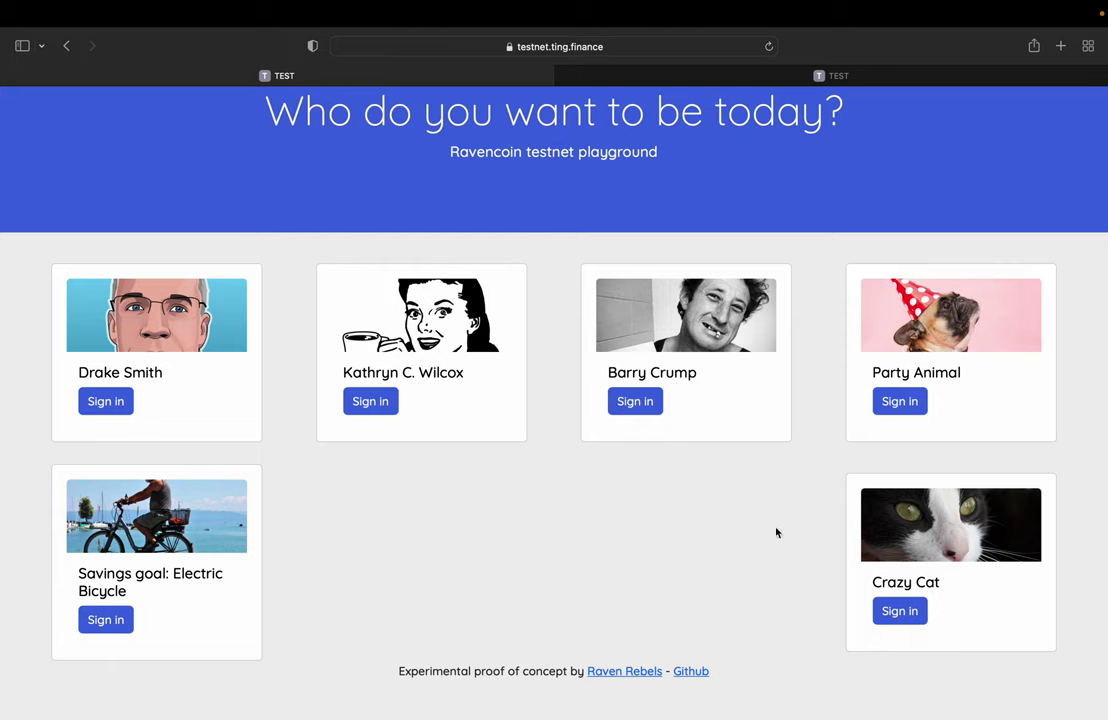
left_click(645, 401)
left_click(645, 400)
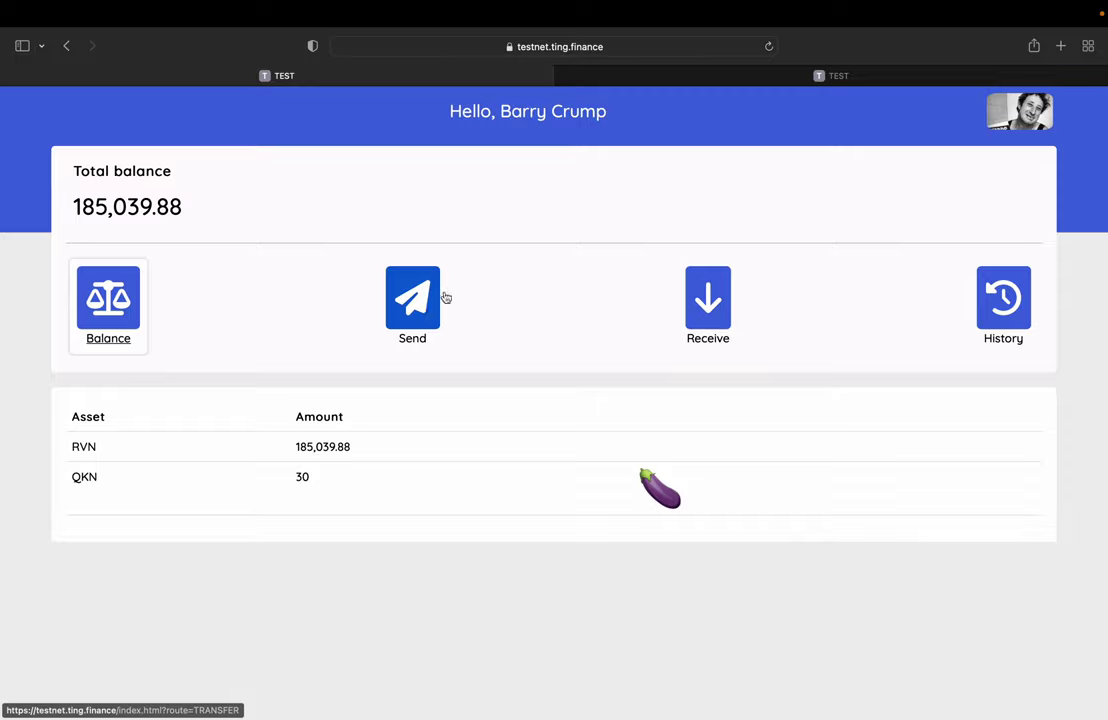
left_click(1035, 113)
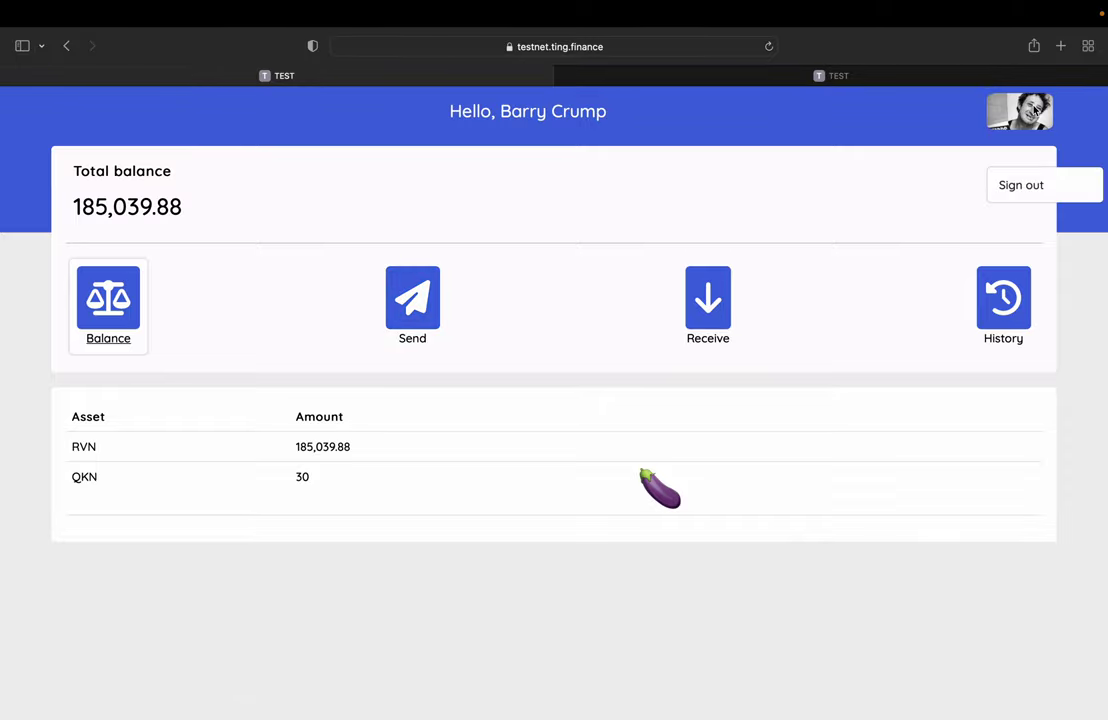
left_click(1033, 190)
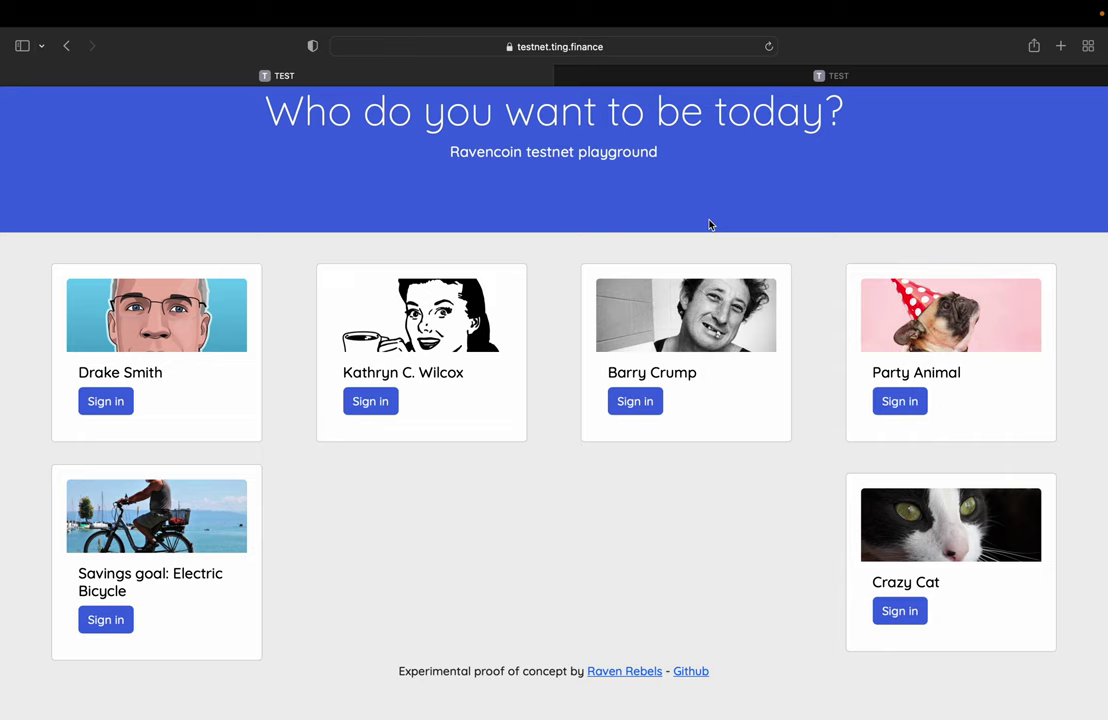
left_click(689, 79)
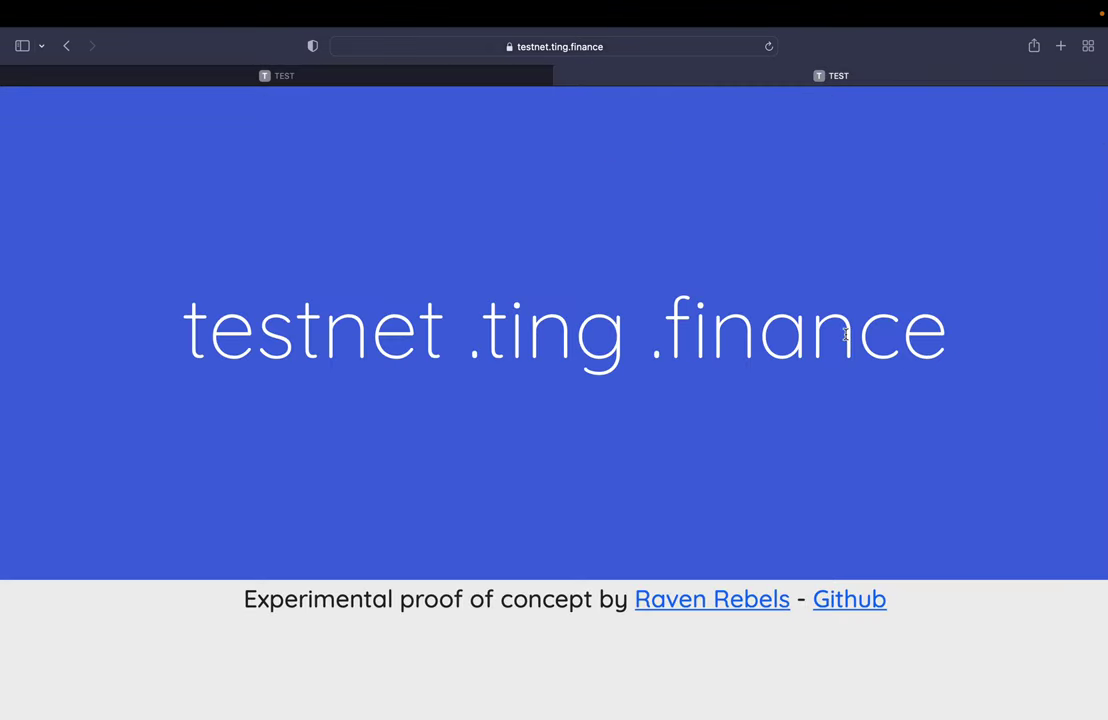
left_click(262, 72)
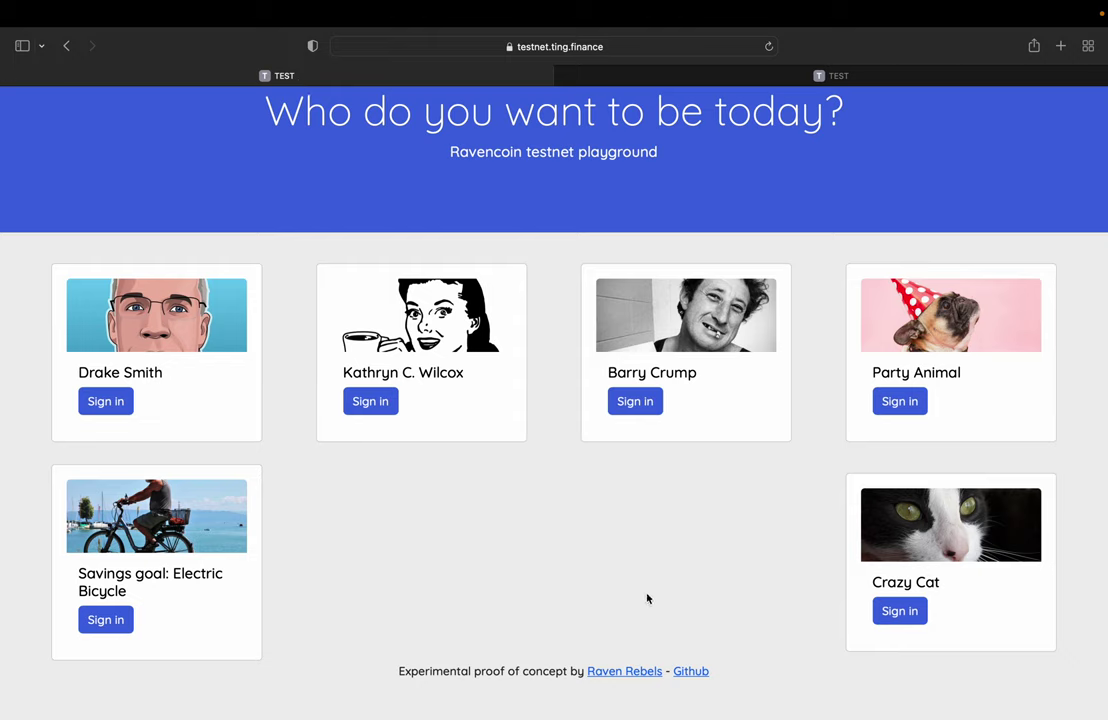
mouse_move(807, 10)
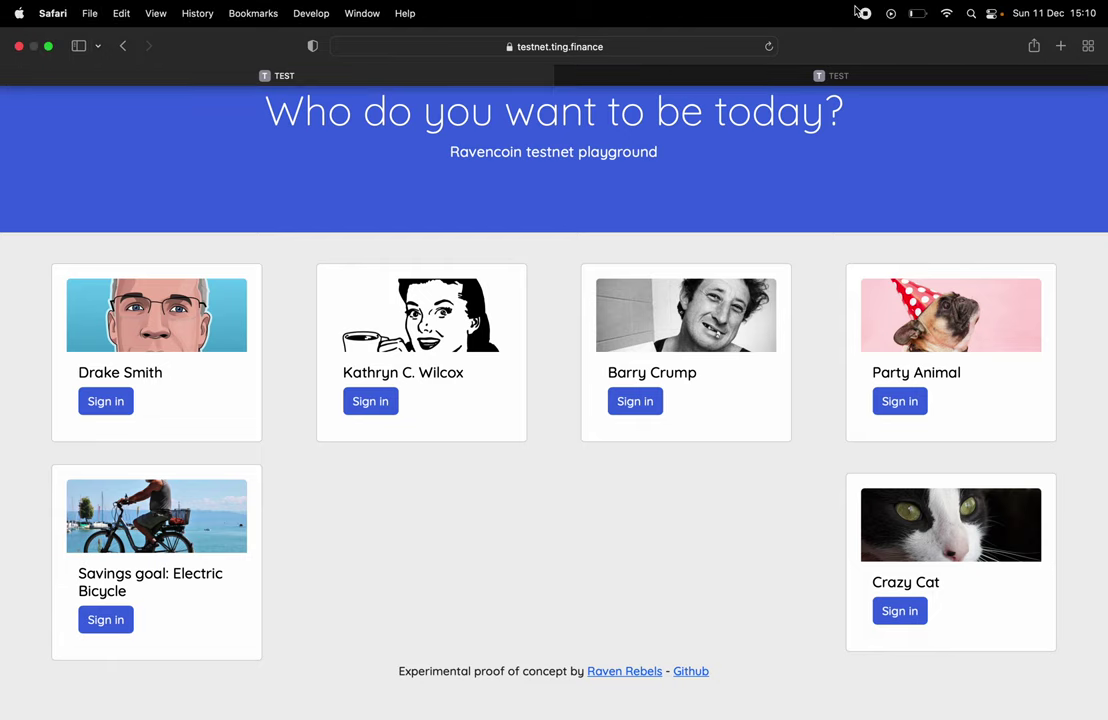